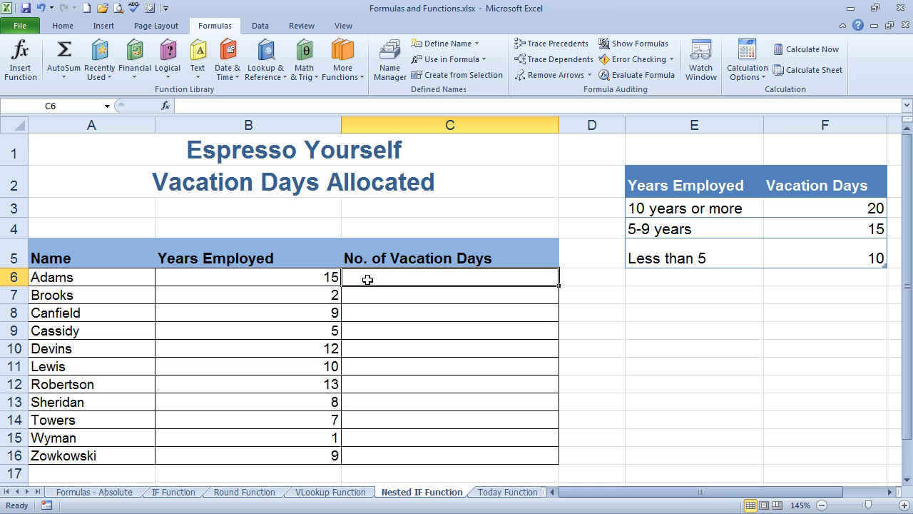
Step: Start C6's formula as =IF(B6>=10,20, so ten or more years gives 20 days
{"action": "type", "text": "="}
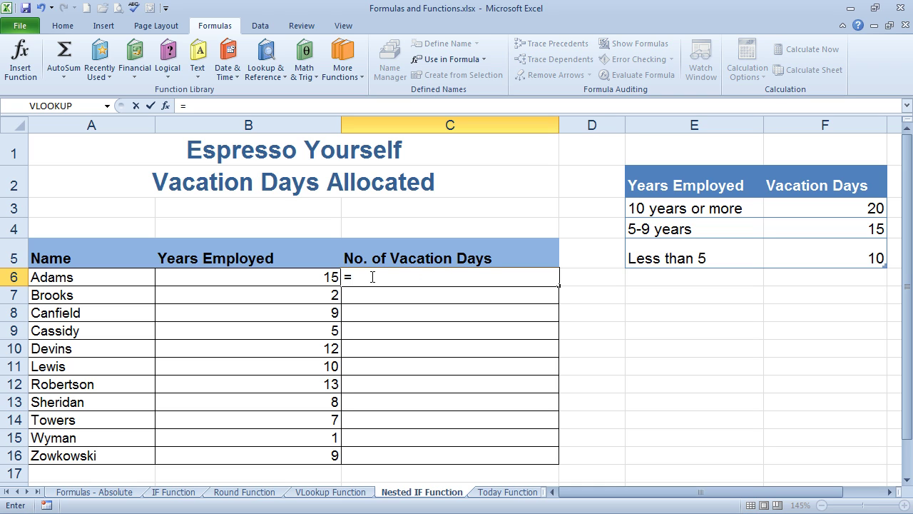
{"action": "type", "text": "If"}
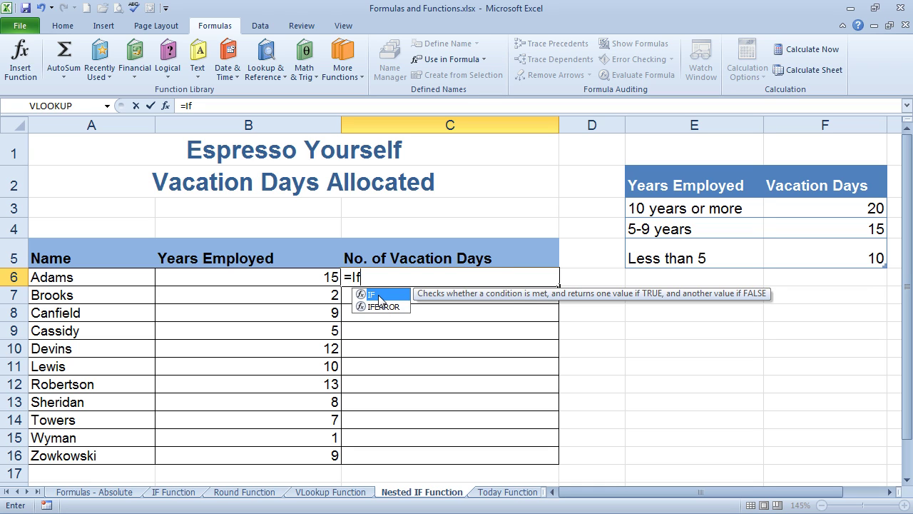
{"action": "double_click", "coordinate": [379, 296]}
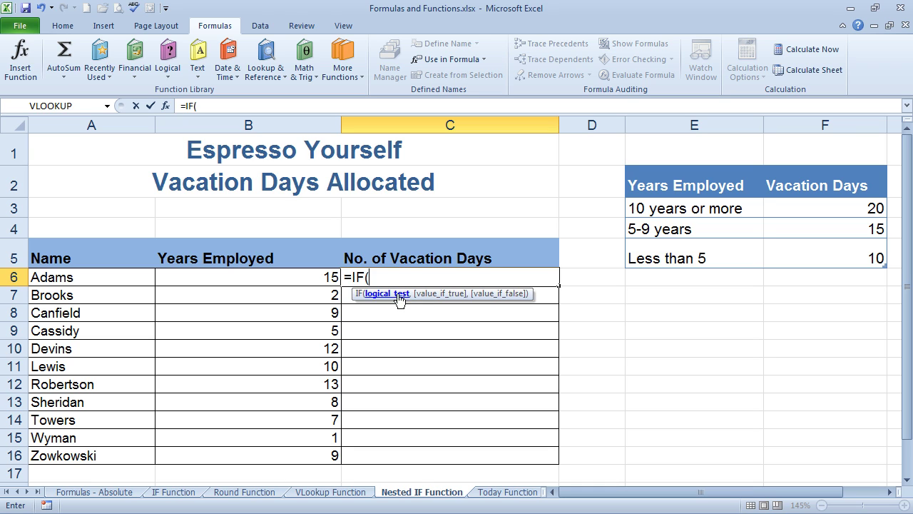
{"action": "left_click", "coordinate": [314, 276]}
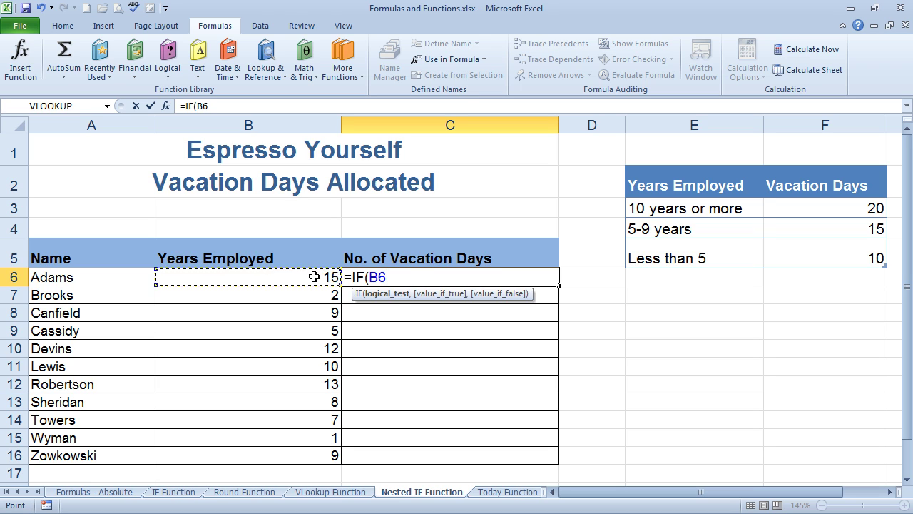
{"action": "type", "text": ">=10"}
{"action": "type", "text": ","}
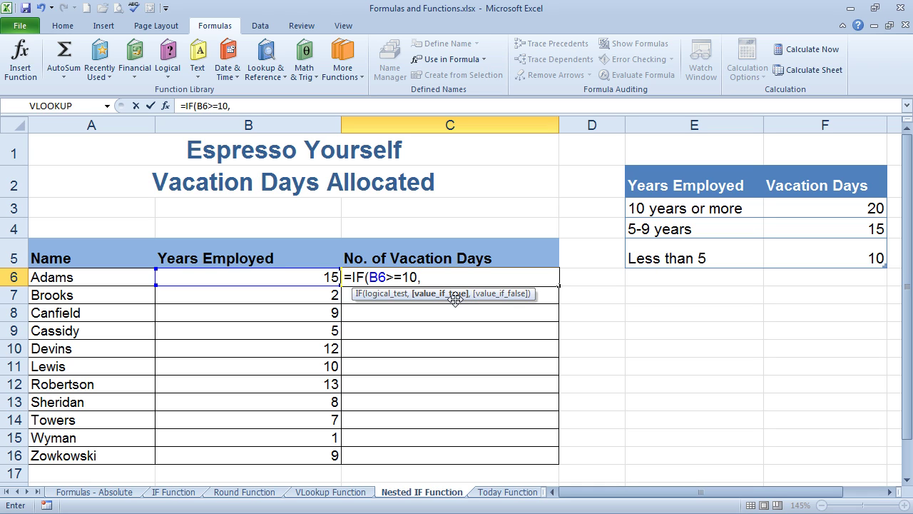
{"action": "type", "text": "20"}
{"action": "type", "text": ","}
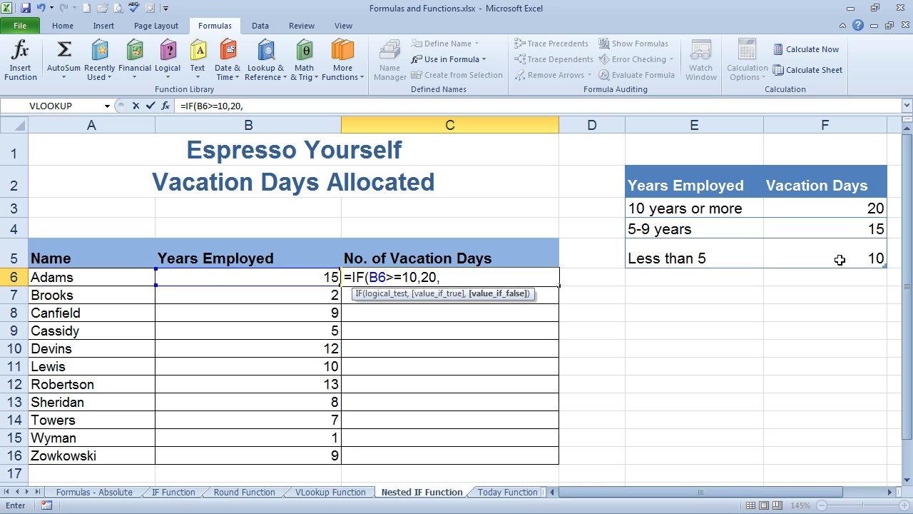
Step: Add the nested condition IF(B6>=5,15, and begin typing the third IF
{"action": "type", "text": "IF"}
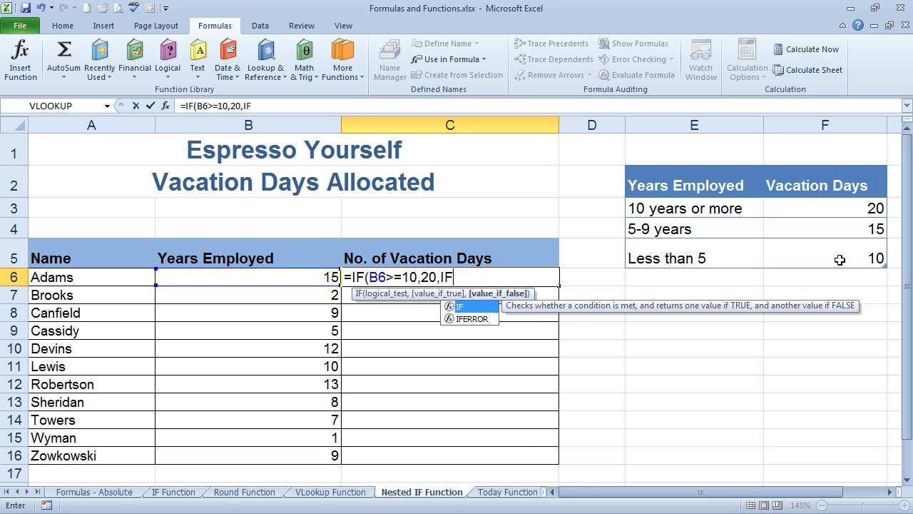
{"action": "type", "text": "("}
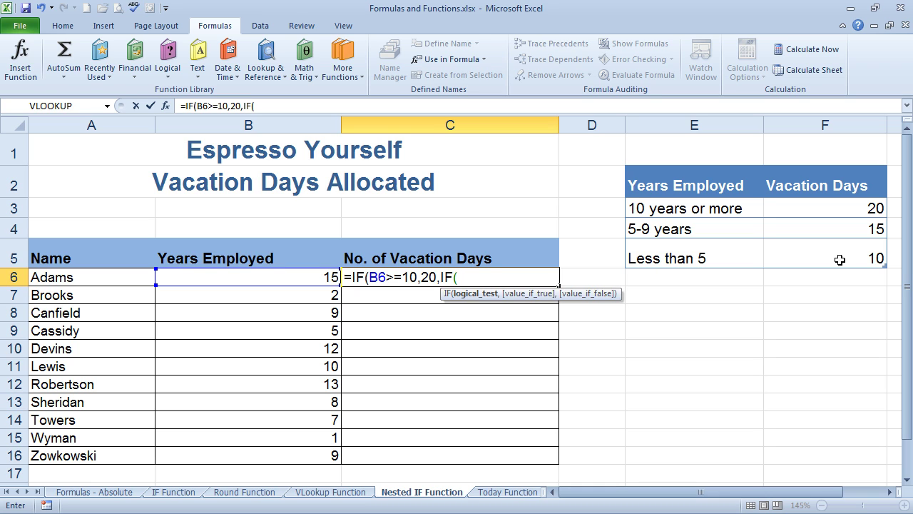
{"action": "left_click", "coordinate": [284, 278]}
{"action": "type", "text": ">=5"}
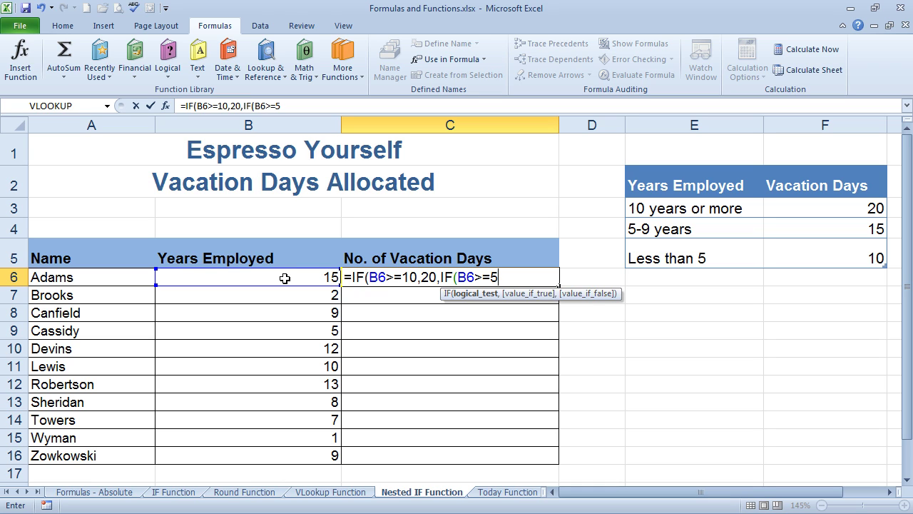
{"action": "type", "text": ","}
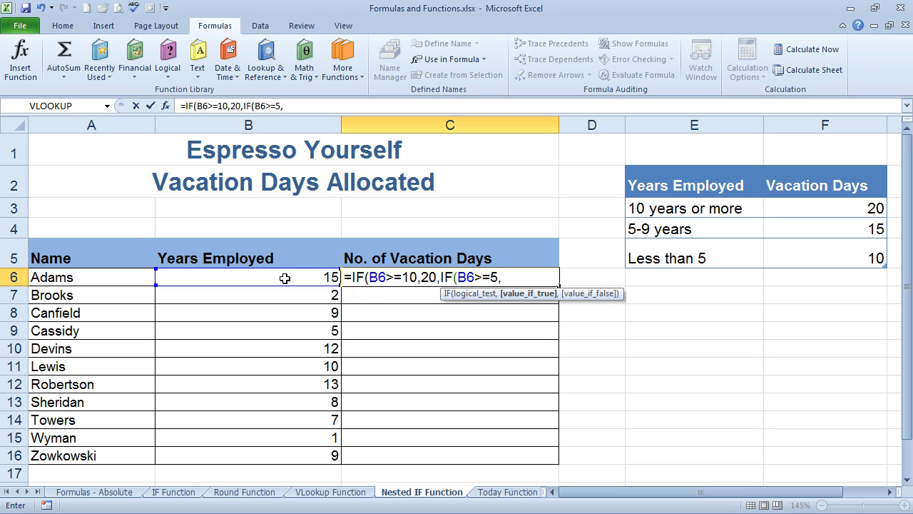
{"action": "type", "text": "15,"}
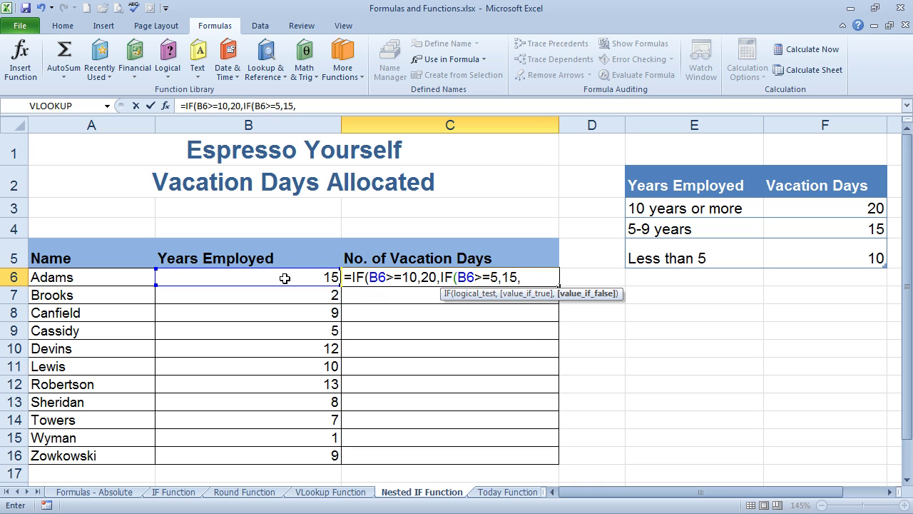
{"action": "type", "text": "if"}
Step: Finish C6 as =IF(B6>=10,20,IF(B6>=5,15,IF(B6>=1,10,0))) with all parentheses closed
{"action": "key", "text": "Tab"}
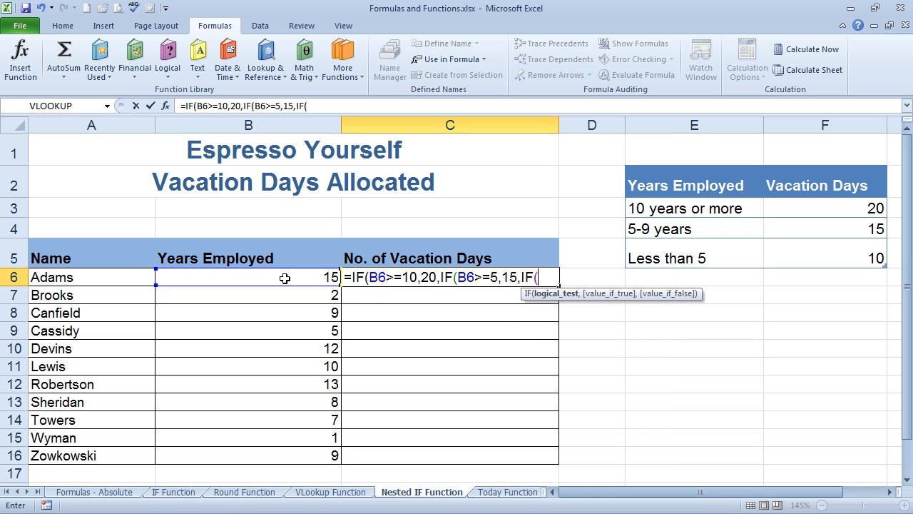
{"action": "left_click", "coordinate": [222, 279]}
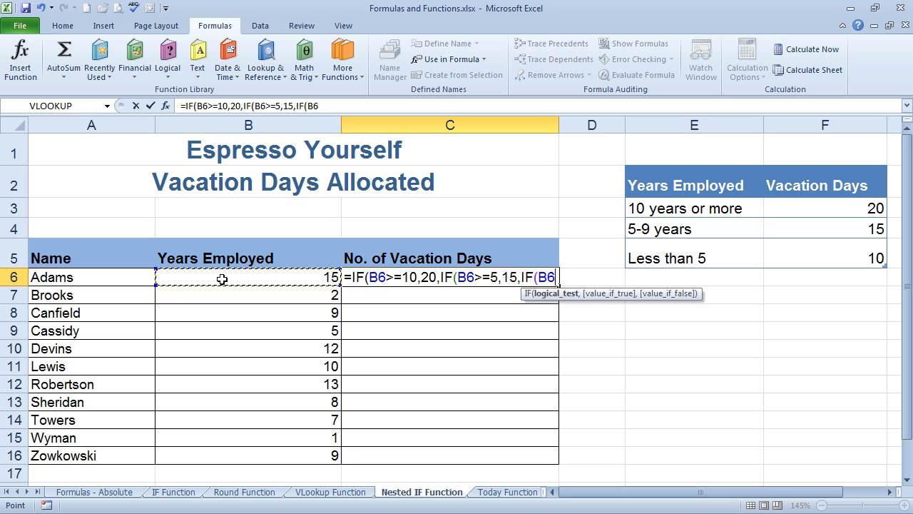
{"action": "type", "text": ">=1,"}
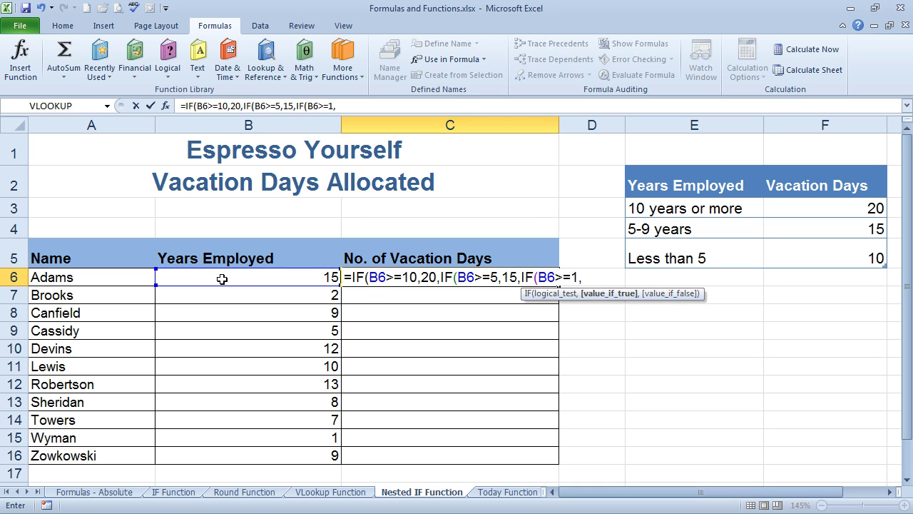
{"action": "type", "text": "10"}
{"action": "type", "text": ","}
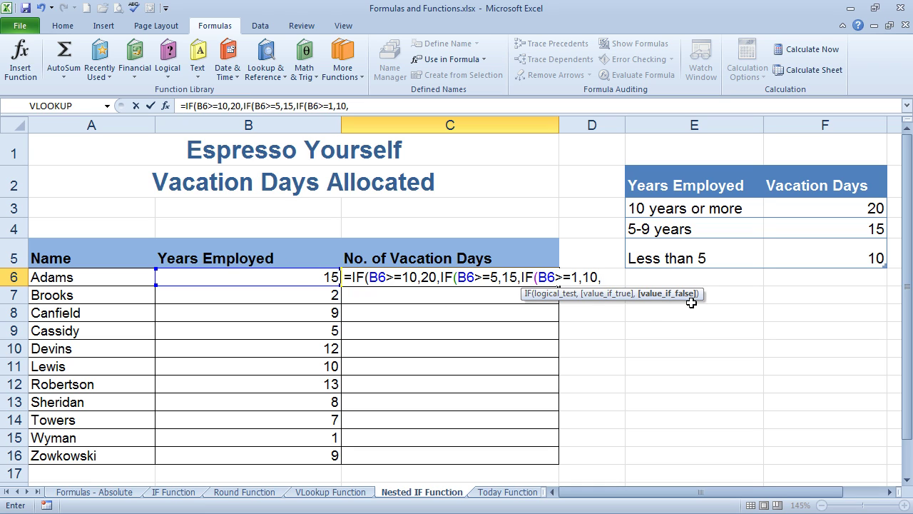
{"action": "type", "text": "0"}
{"action": "type", "text": "))"}
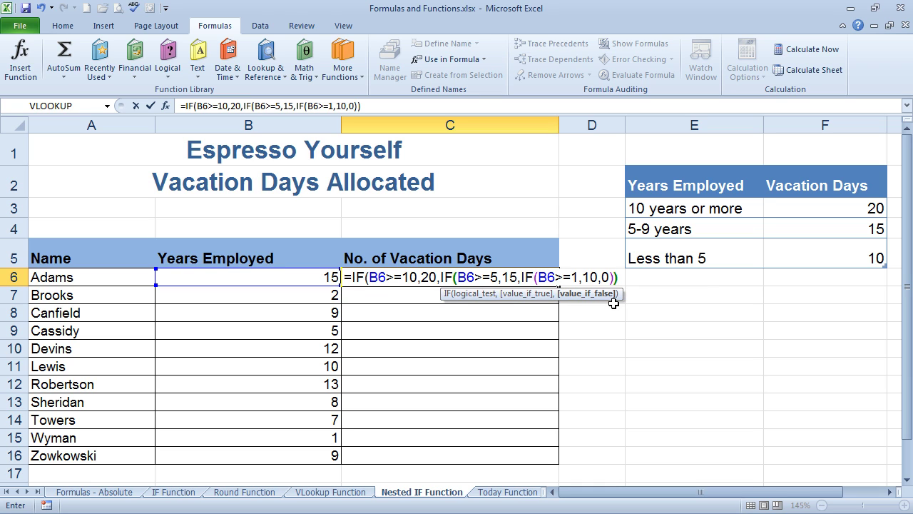
{"action": "type", "text": ")"}
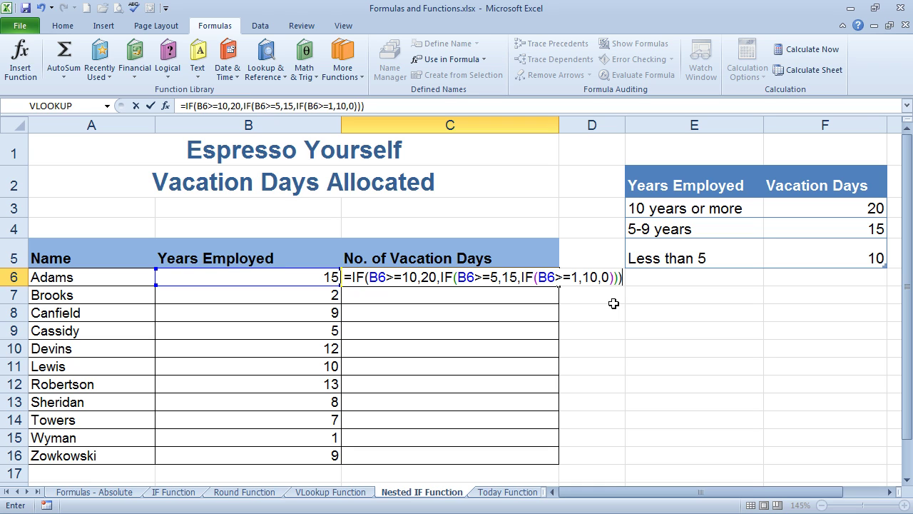
Step: Enter the nested IF and fill it down from C6 to C16
{"action": "key", "text": "Return"}
{"action": "left_click", "coordinate": [549, 281]}
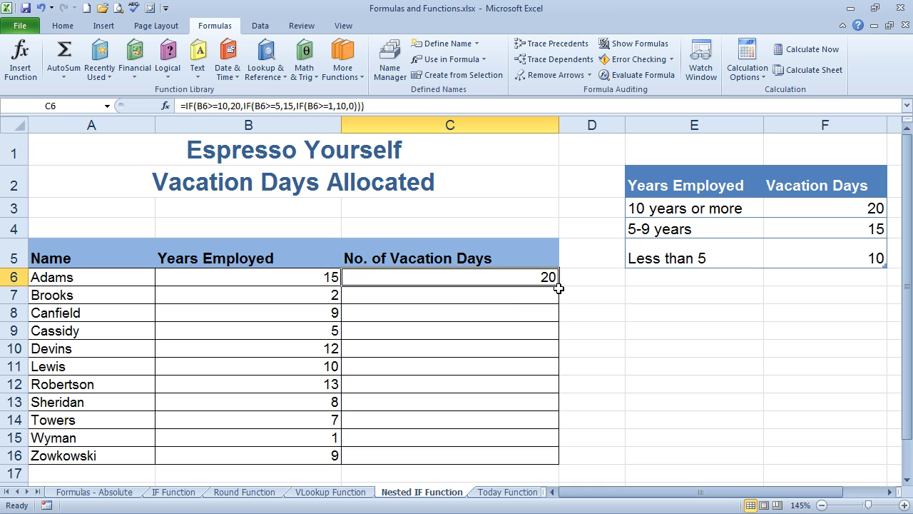
{"action": "double_click", "coordinate": [560, 286]}
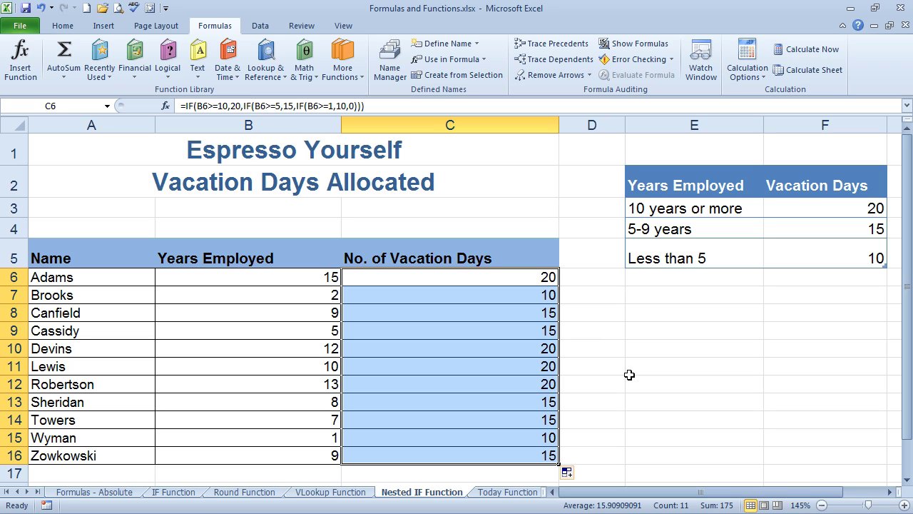
Step: Change B15's years employed to 0 and check C15's recalculated vacation days
{"action": "left_click", "coordinate": [336, 436]}
{"action": "type", "text": "0"}
{"action": "key", "text": "Return"}
{"action": "left_click", "coordinate": [552, 437]}
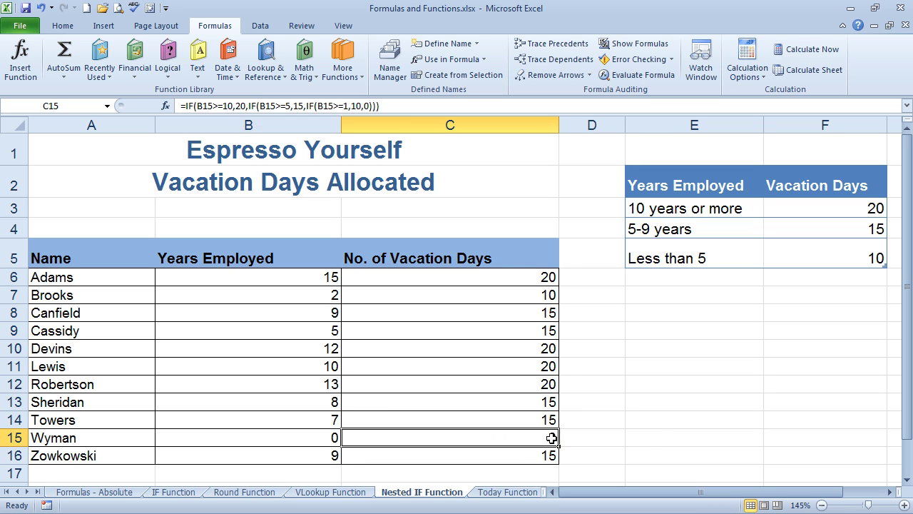